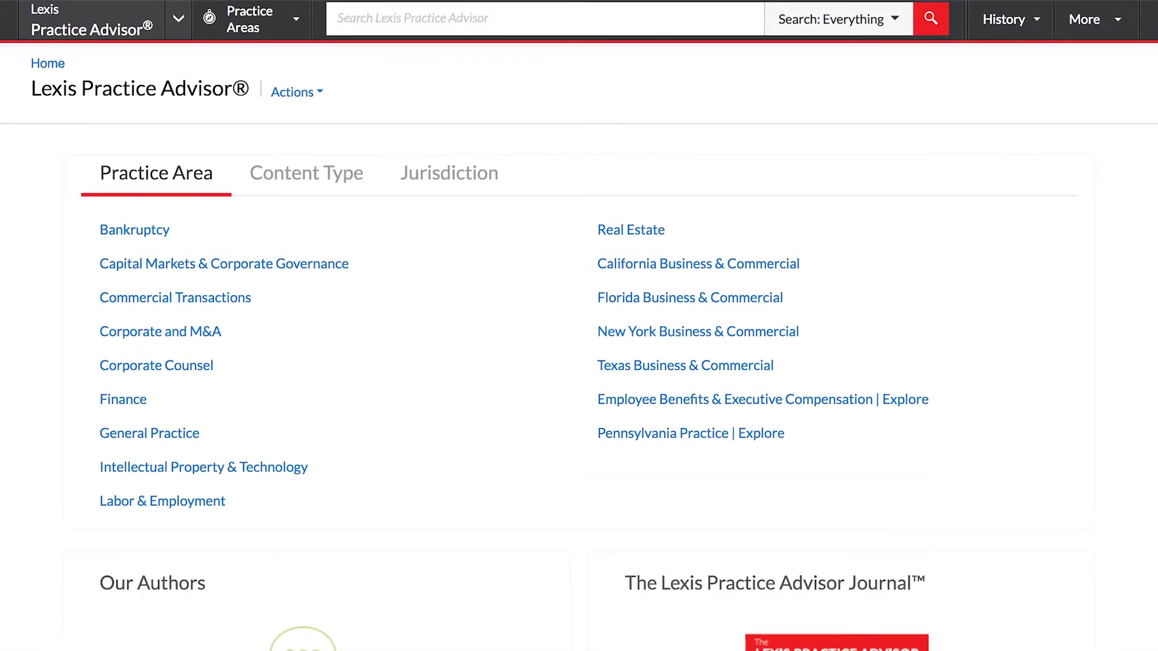
{"action": "type", "text": "Rule 144a"}
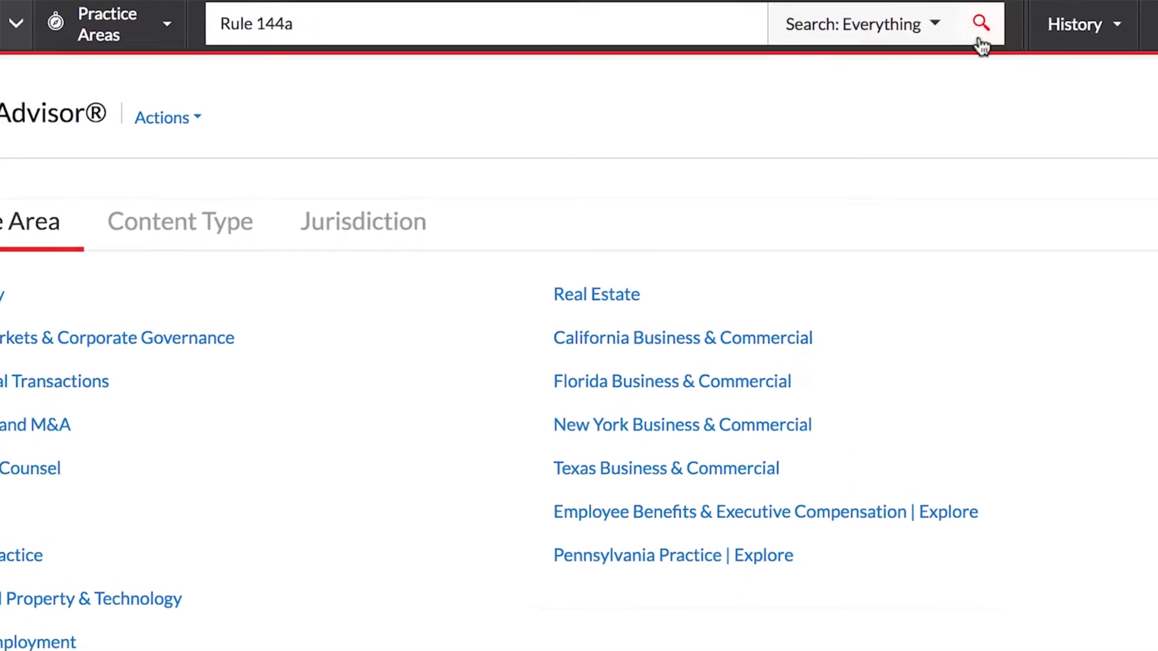
Step: Search for Rule 144a, filter to Forms, and open the Debt Offering Press Release form
{"action": "left_click", "coordinate": [982, 44]}
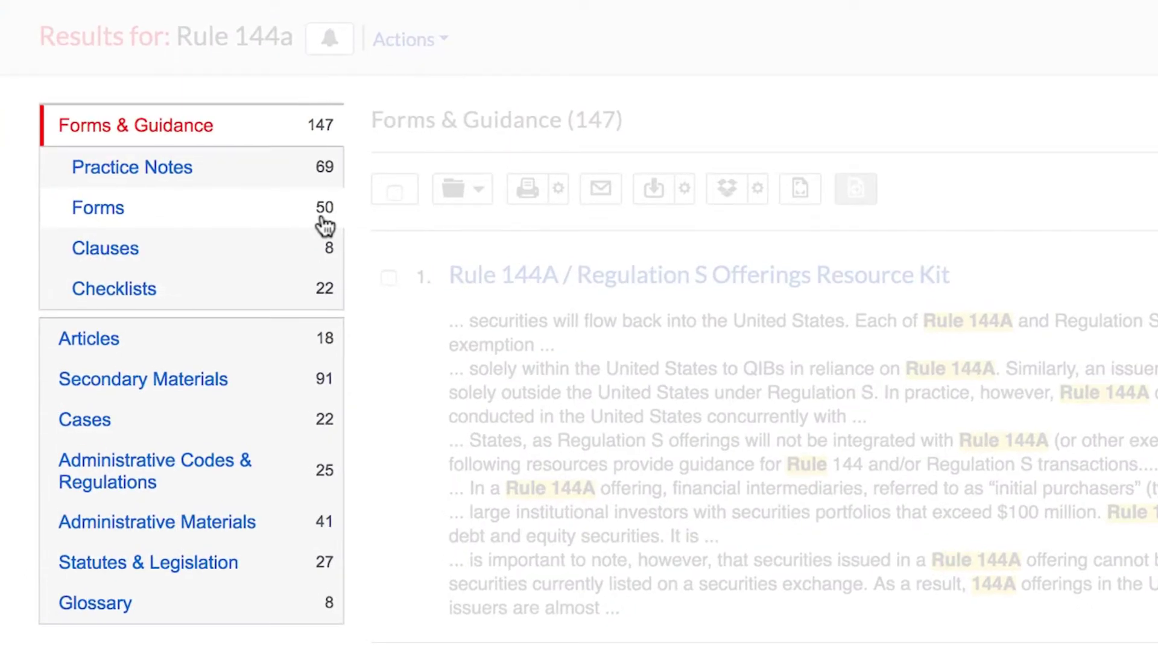
{"action": "left_click", "coordinate": [323, 221]}
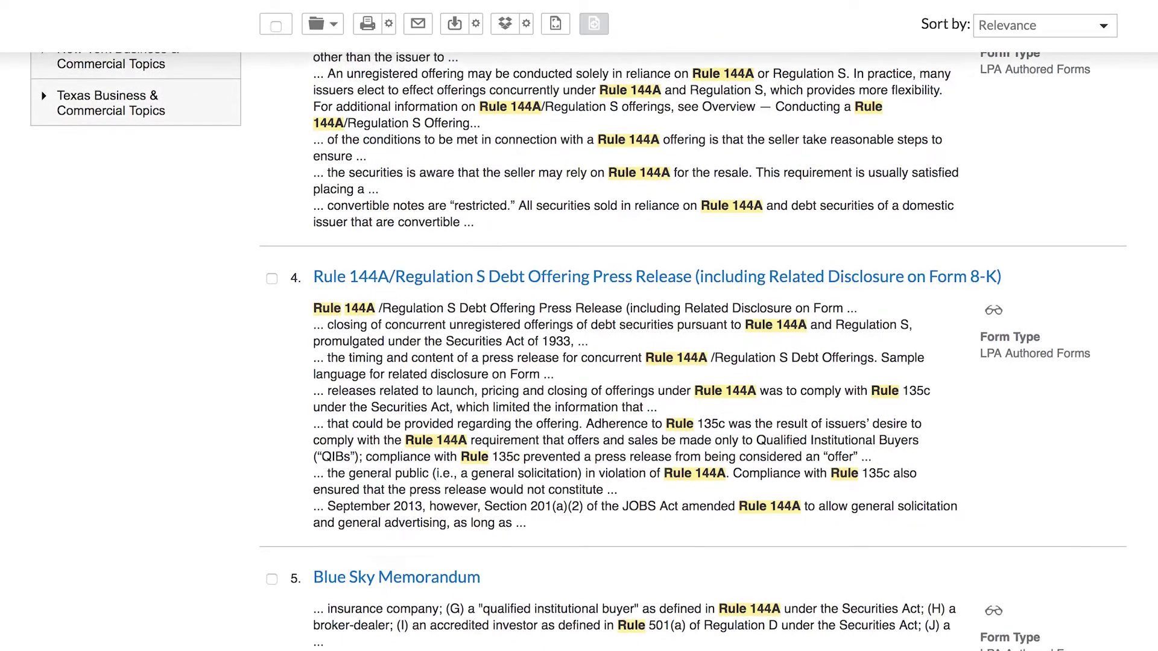
{"action": "left_click", "coordinate": [590, 286]}
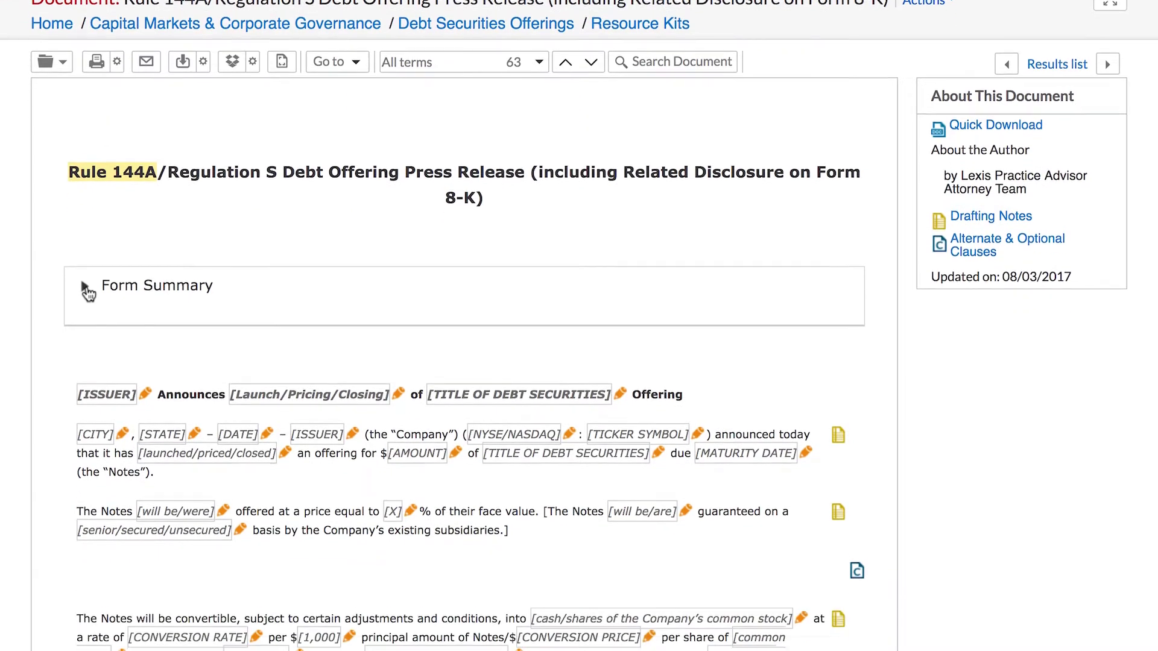
Step: Expand and collapse the Form Summary, then start editing the MATURITY DATE placeholder
{"action": "left_click", "coordinate": [87, 289]}
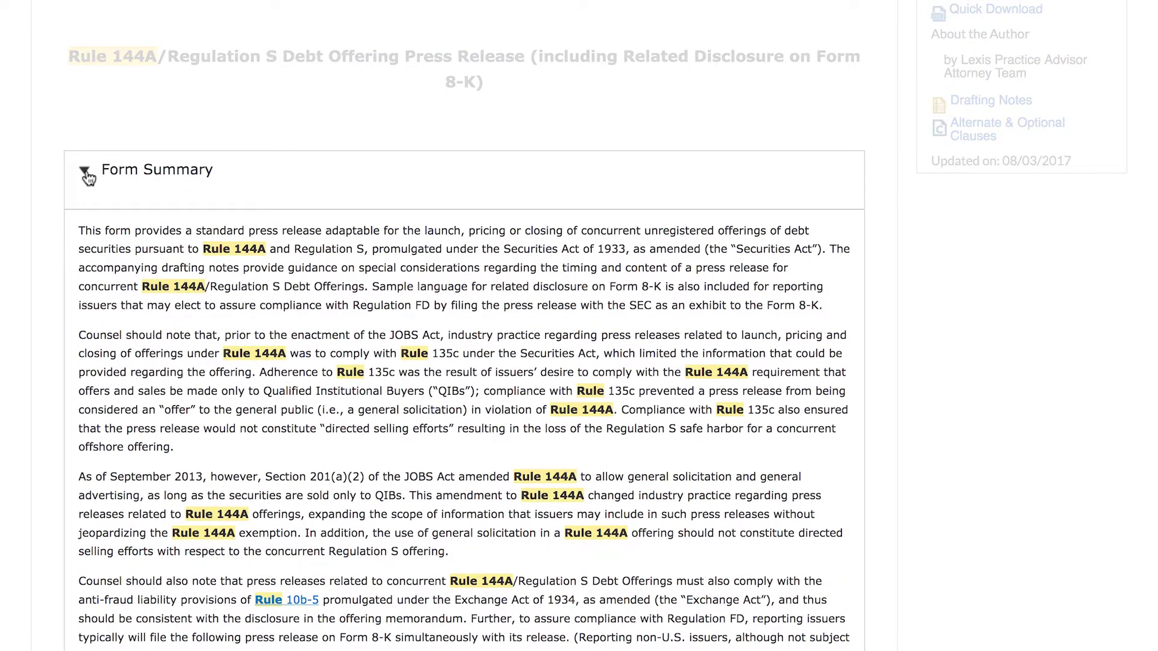
{"action": "left_click", "coordinate": [88, 176]}
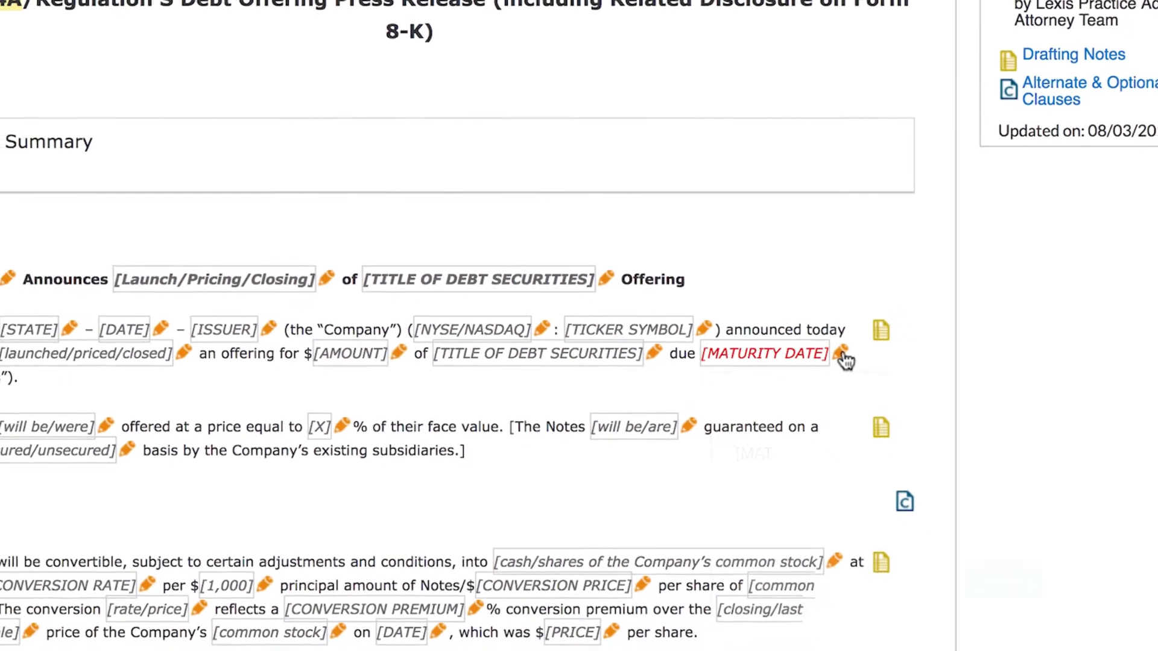
{"action": "left_click", "coordinate": [841, 355]}
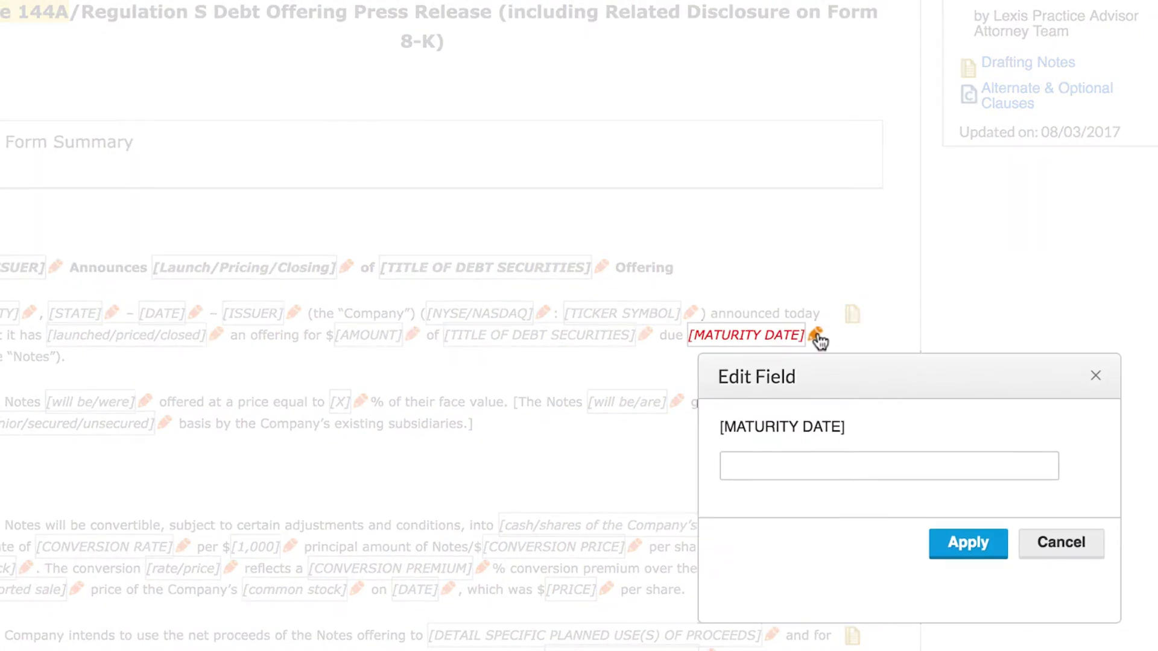
{"action": "key", "text": "Escape"}
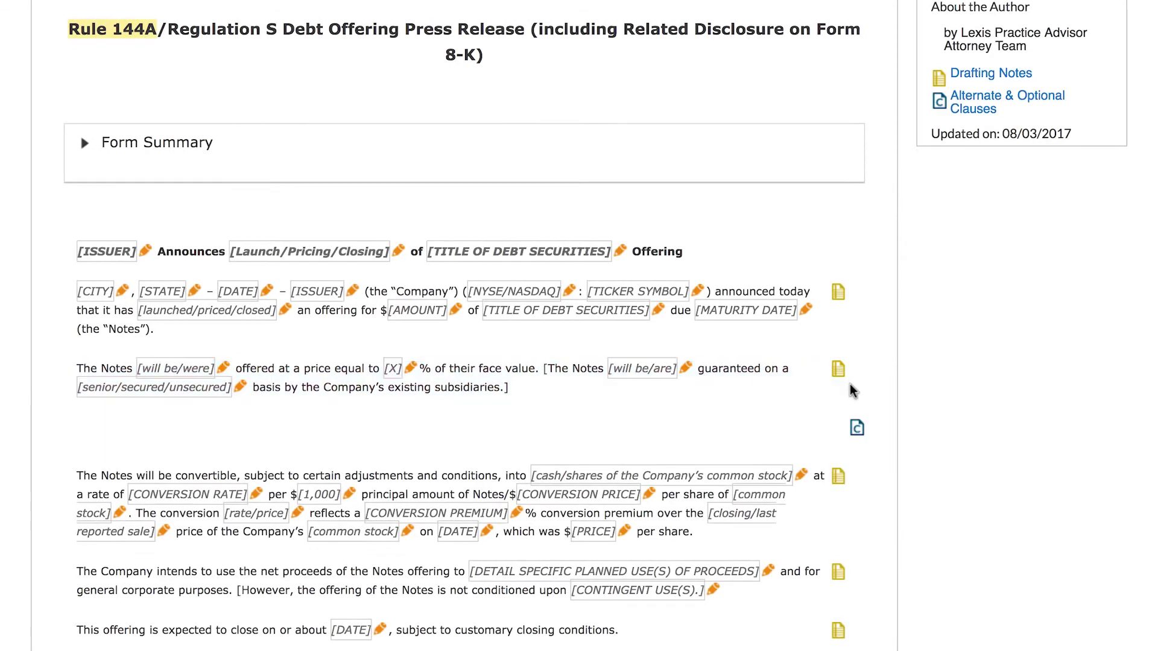
{"action": "scroll", "coordinate": [855, 384], "scroll_direction": "down", "scroll_amount": 1}
{"action": "scroll", "coordinate": [857, 383], "scroll_direction": "down", "scroll_amount": 3}
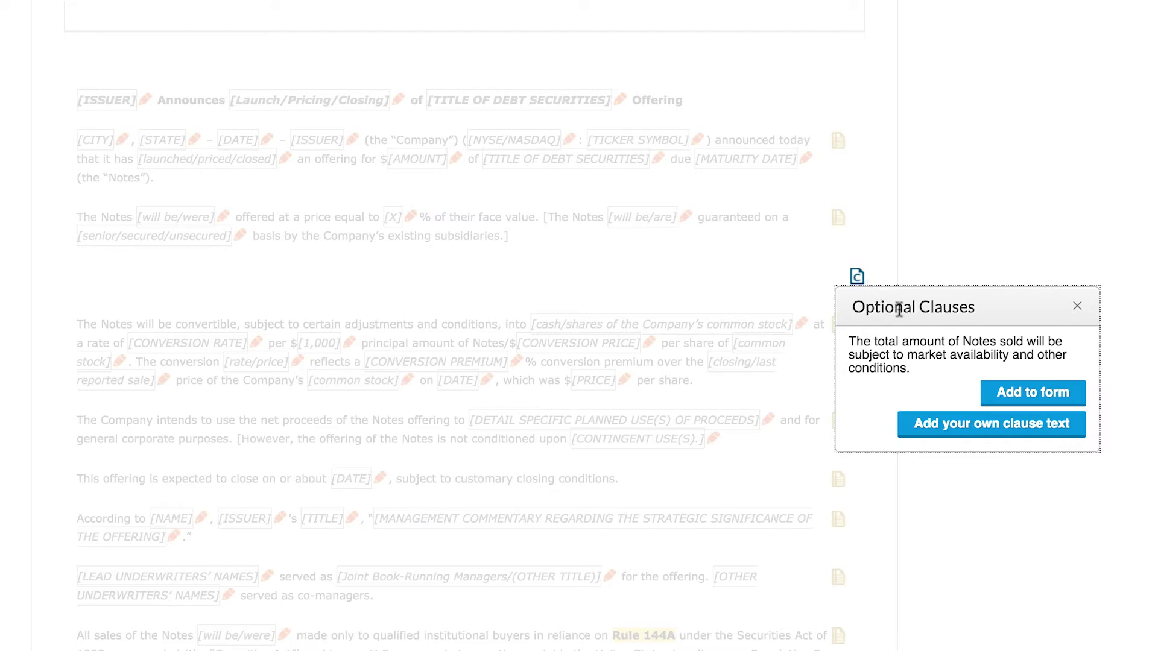
Step: Insert the optional clause tying total Notes sold to market availability
{"action": "left_click", "coordinate": [1043, 404]}
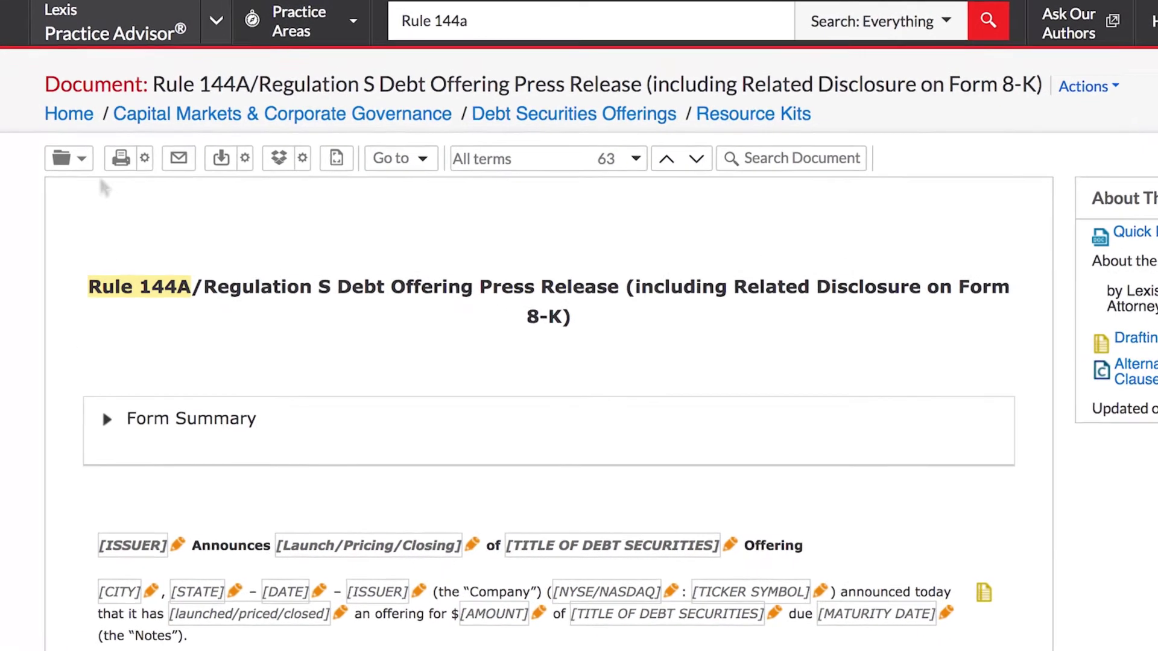
{"action": "left_click", "coordinate": [86, 167]}
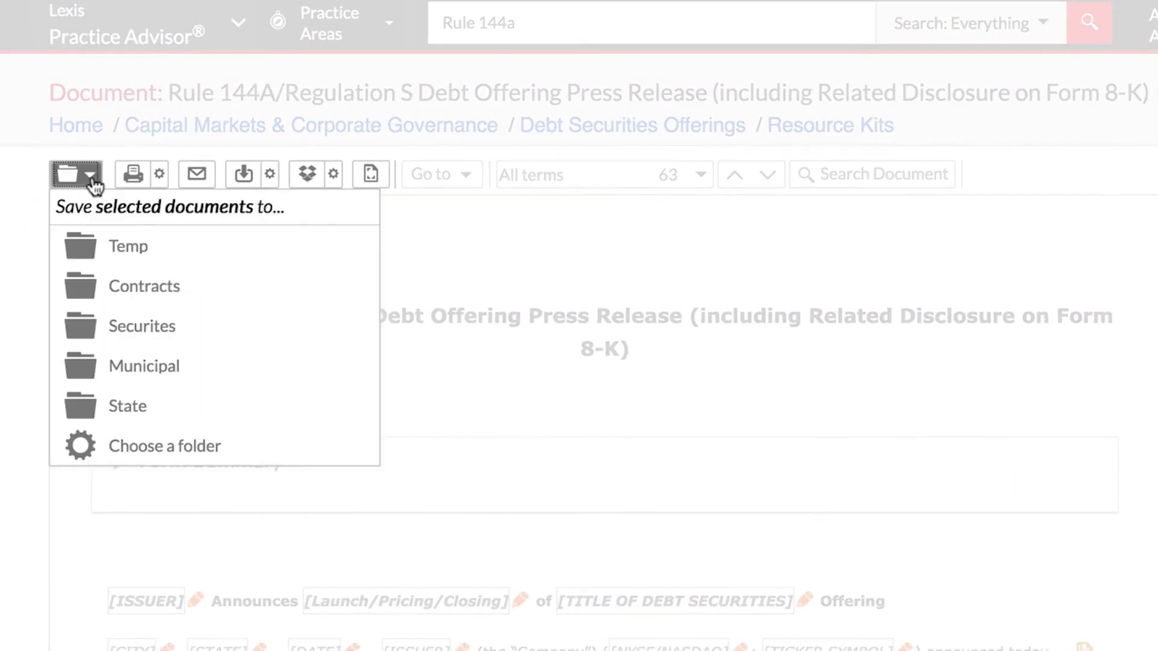
{"action": "left_click", "coordinate": [91, 181]}
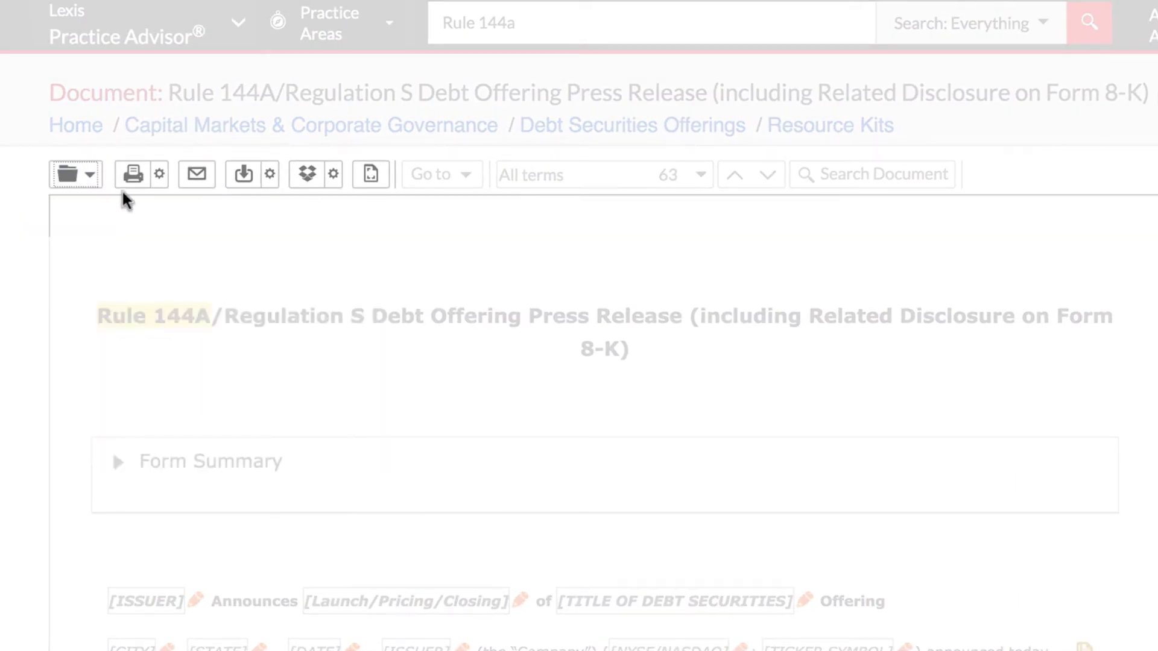